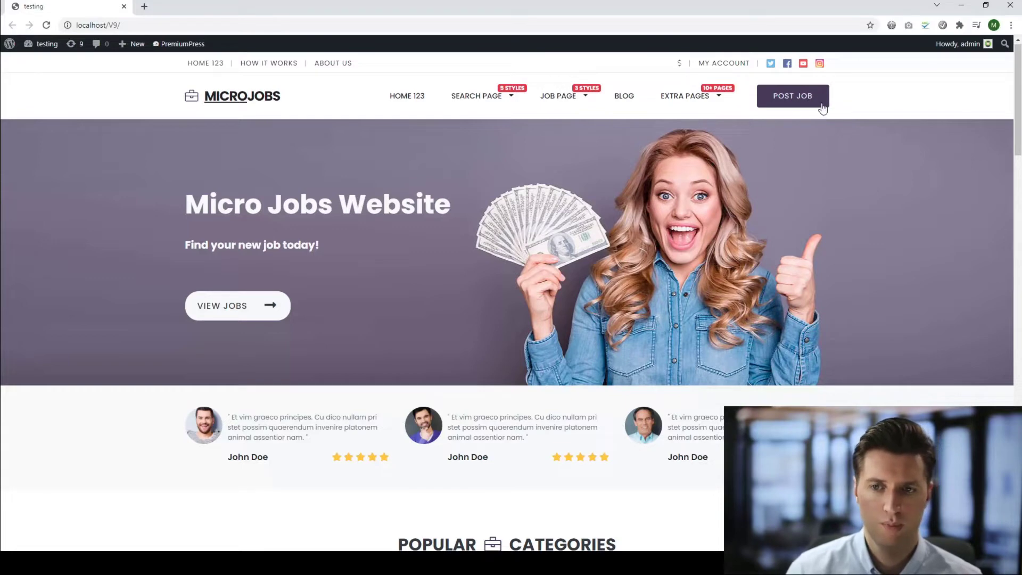
Open the Page Links section of the PremiumPress theme settings in the WordPress admin.
left_click(795, 100)
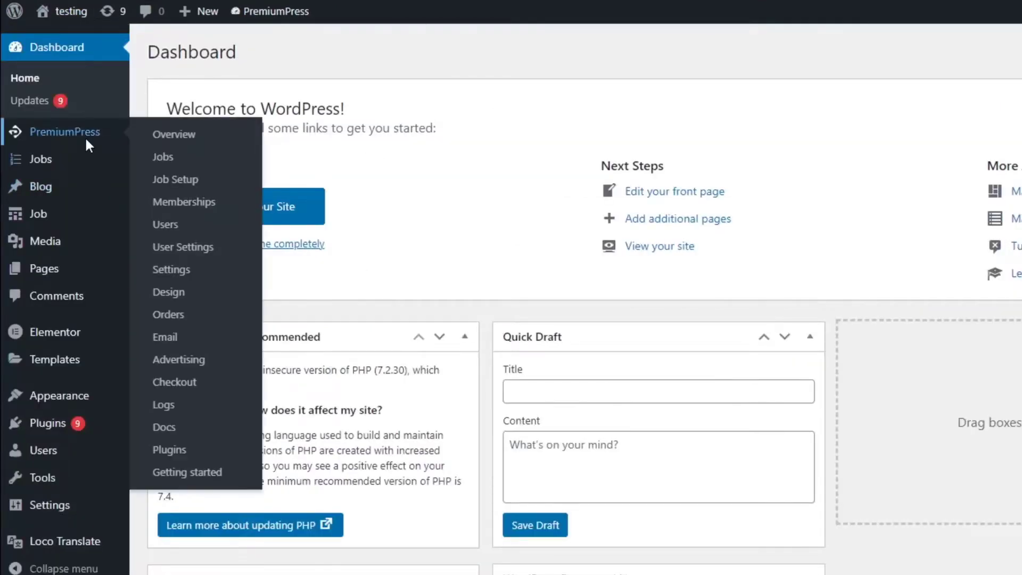
left_click(82, 133)
left_click(87, 533)
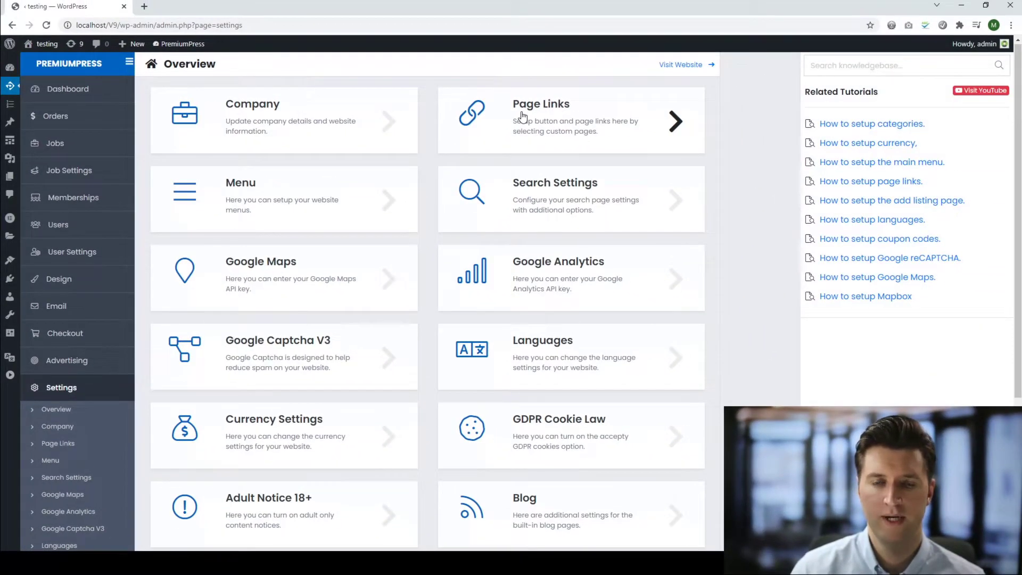
left_click(522, 116)
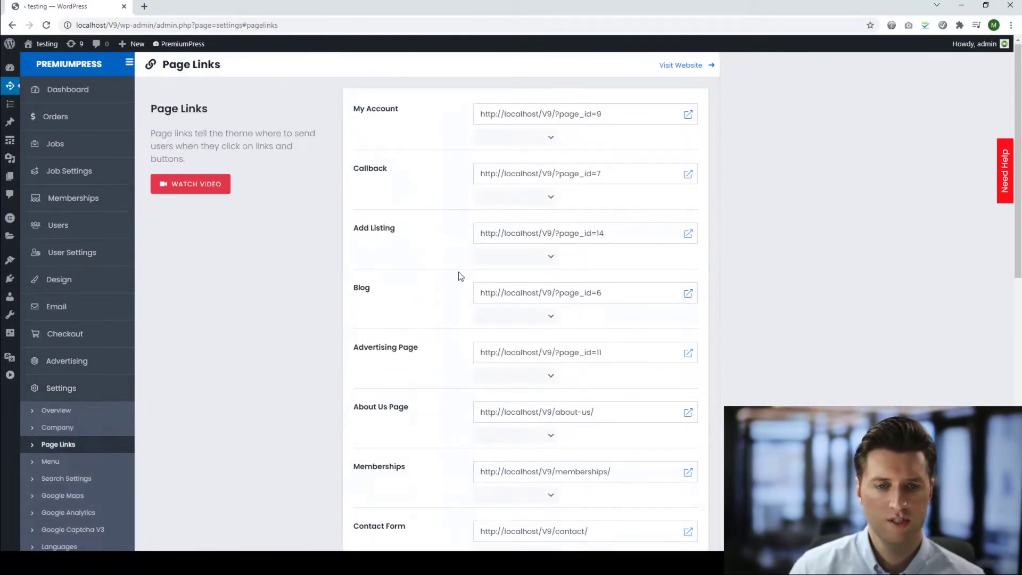
Examine the listed page link URLs, especially the page ID part of the My Account link.
scroll(459, 319, "down", 3)
scroll(463, 356, "up", 3)
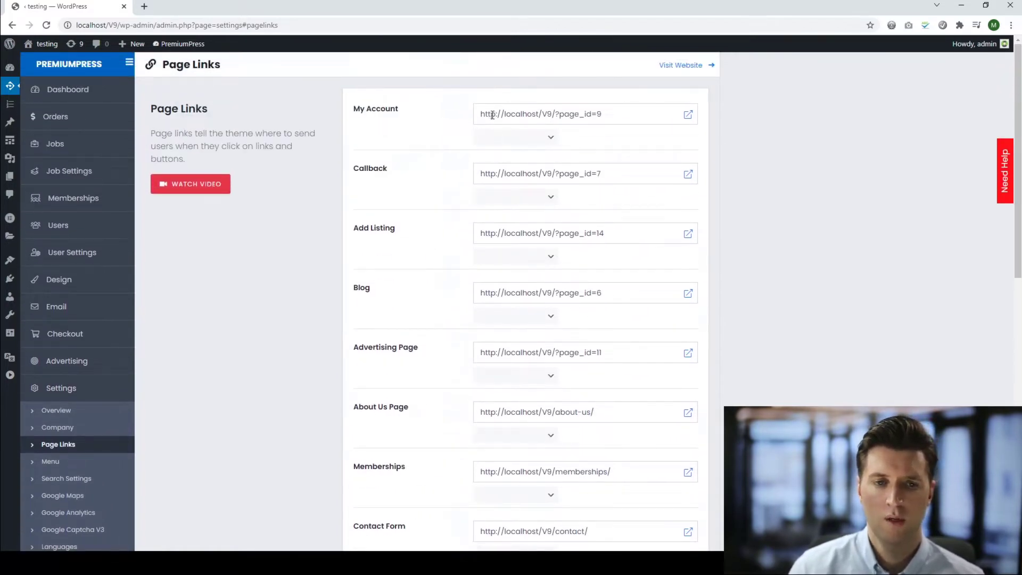
scroll(458, 290, "down", 1)
scroll(462, 297, "up", 1)
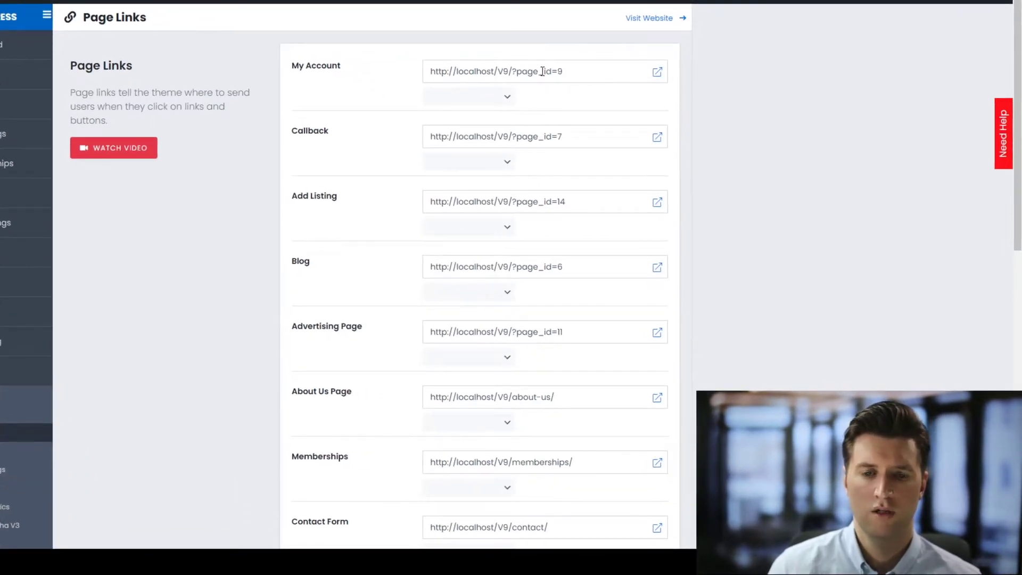
left_click_drag(562, 72, 524, 72)
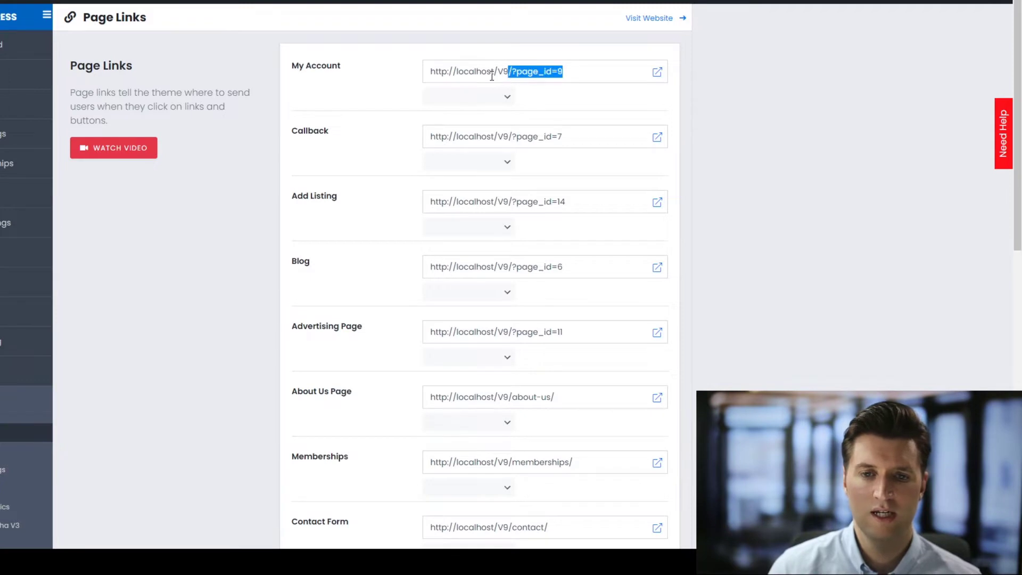
left_click(564, 72)
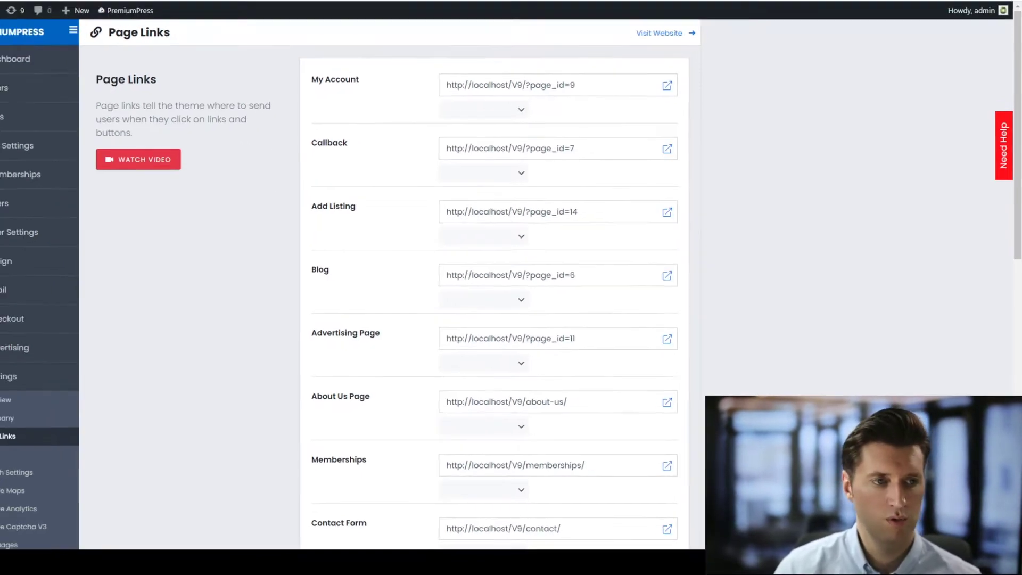
Change the WordPress permalink structure to Post name and save the changes.
left_click(7, 69)
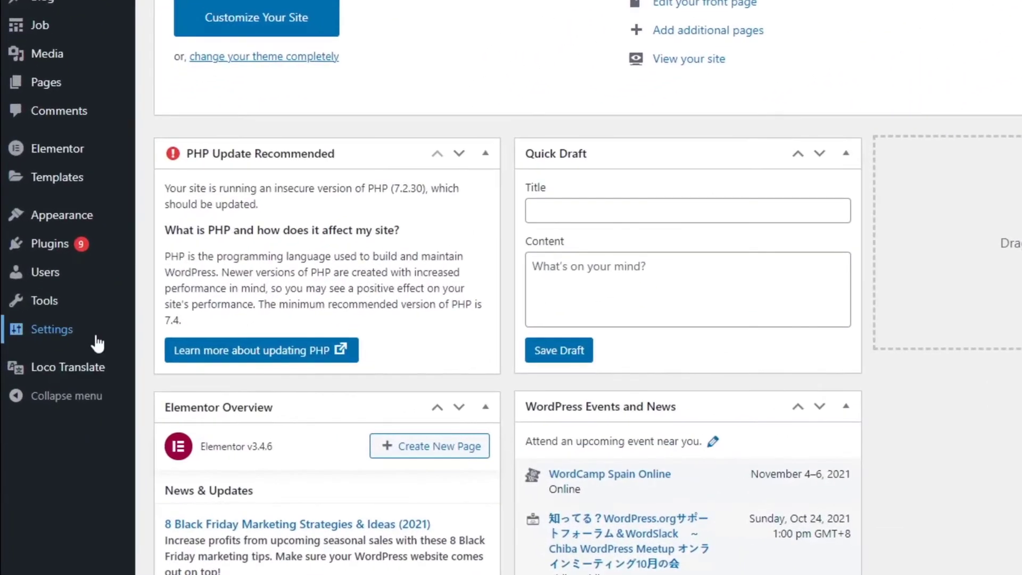
mouse_move(58, 374)
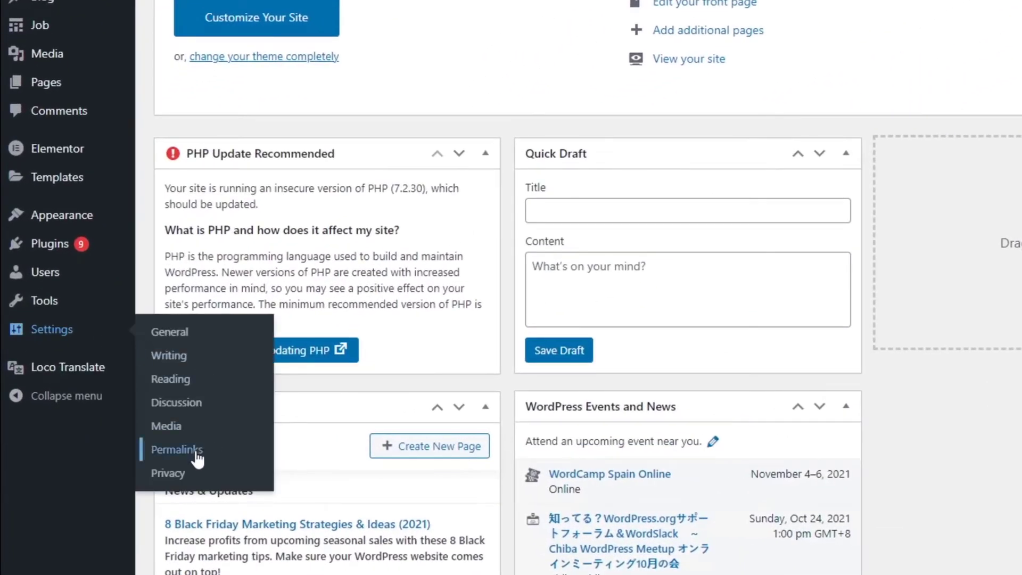
left_click(177, 450)
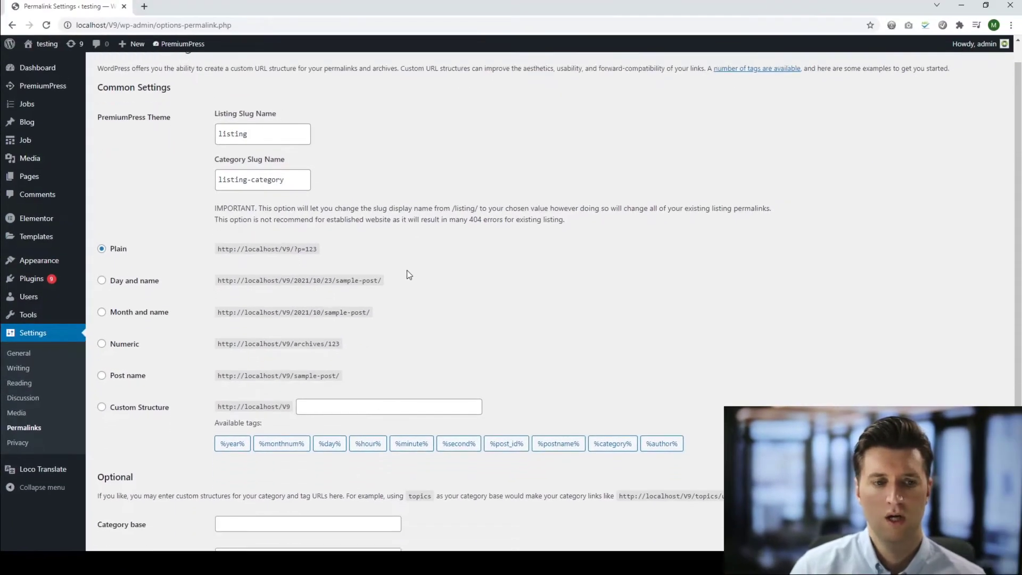
scroll(409, 275, "down", 2)
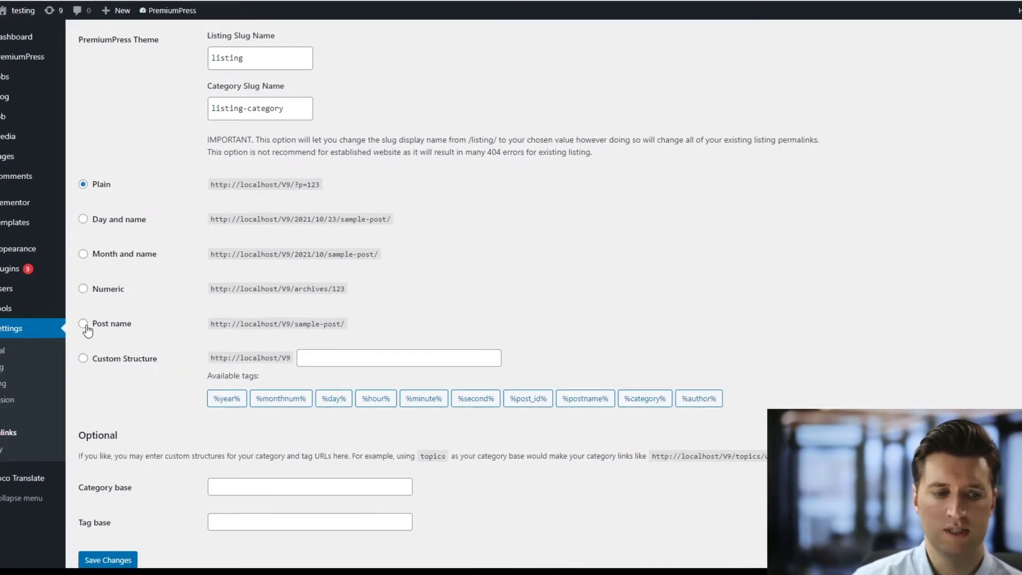
left_click(23, 309)
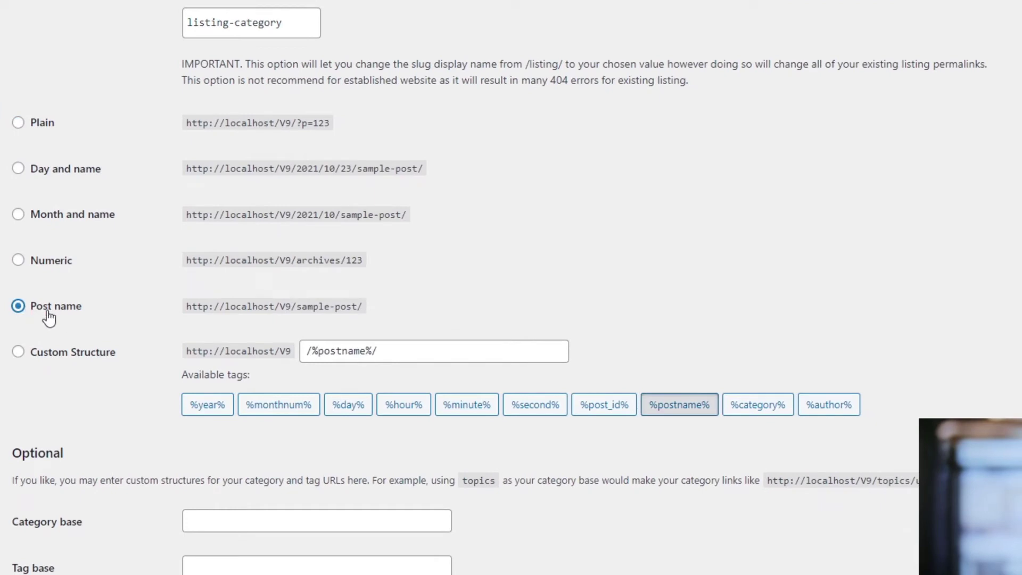
triple_click(394, 281)
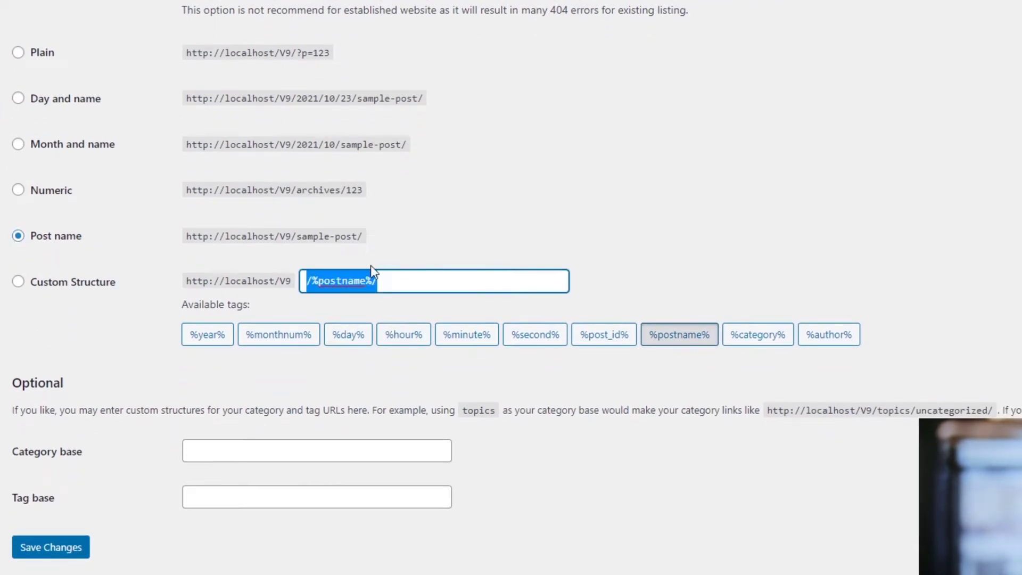
left_click(397, 256)
left_click(40, 548)
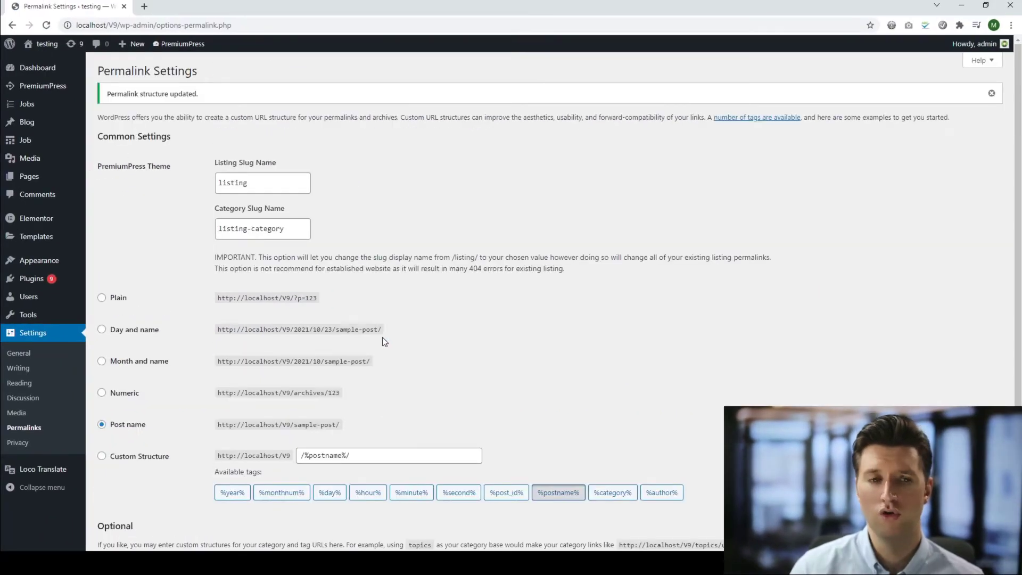
In the PremiumPress page links, assign the My Account page to the My Account link and save the settings.
left_click(43, 86)
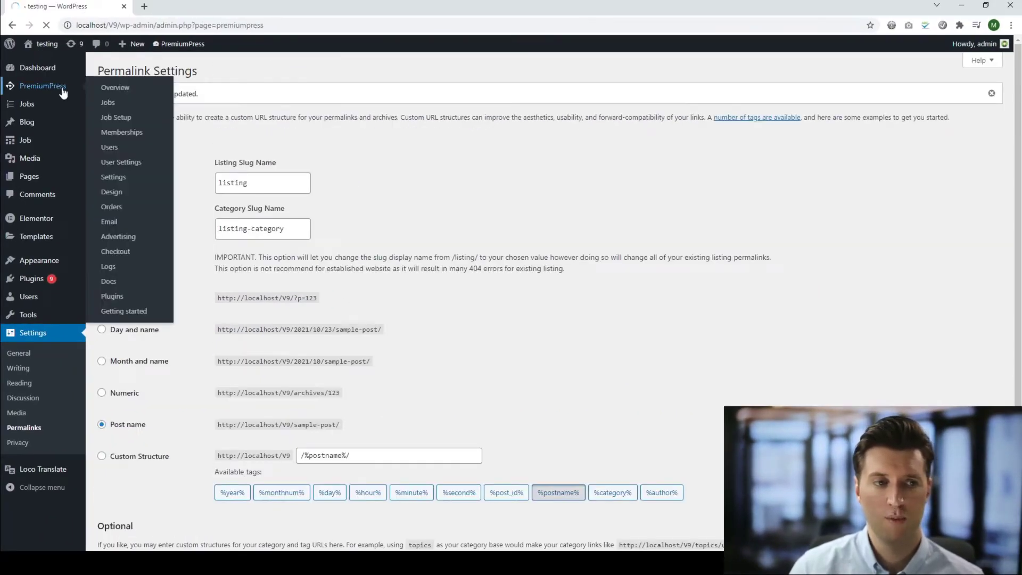
left_click(68, 392)
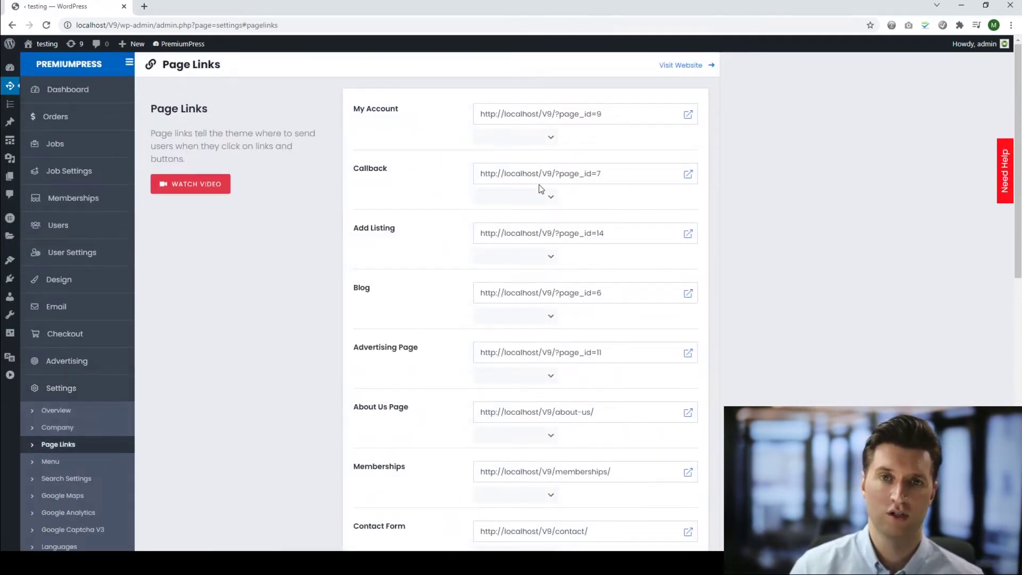
left_click(540, 143)
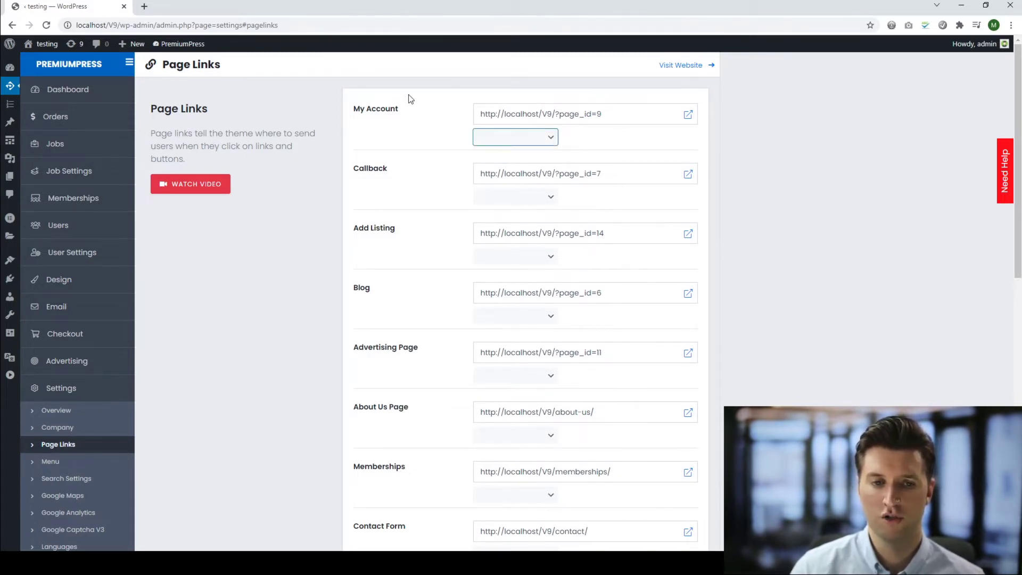
left_click(517, 318)
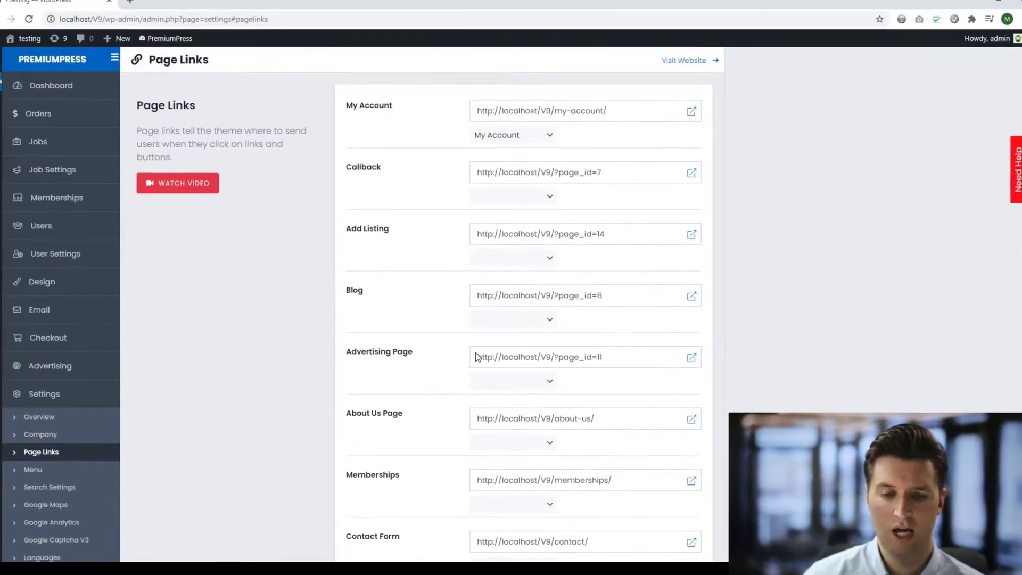
scroll(500, 250, "down", 15)
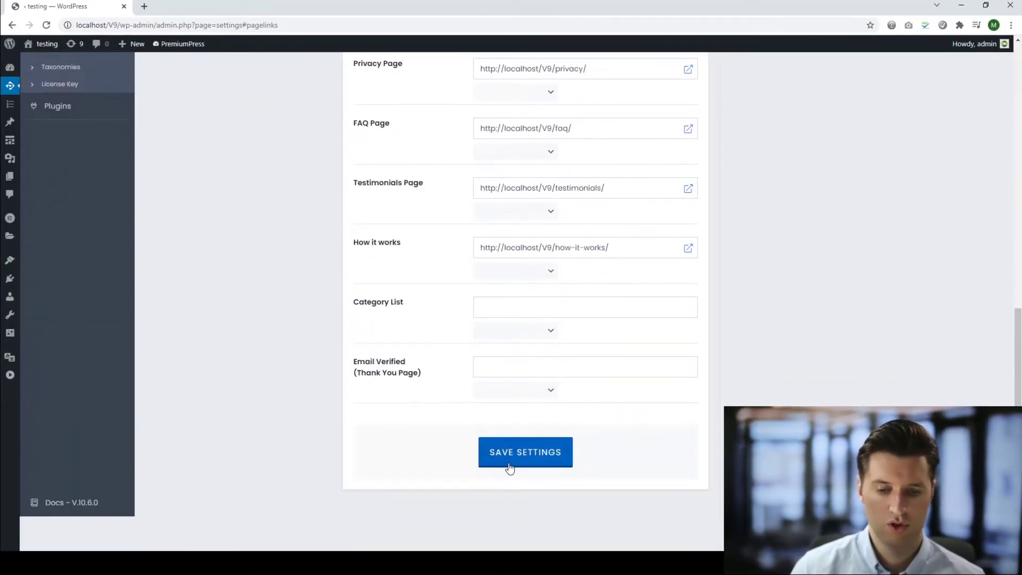
left_click(553, 456)
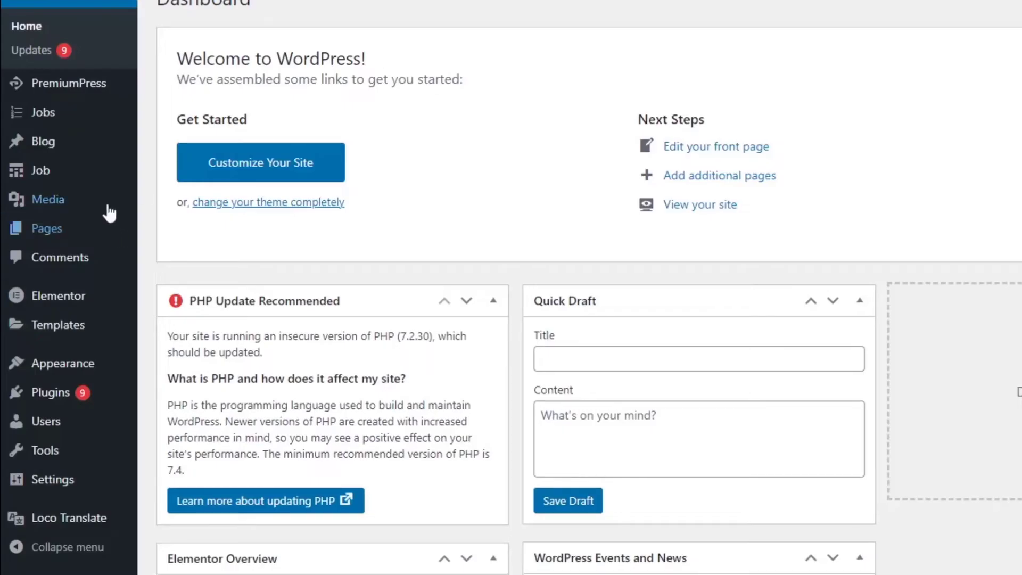
Open the WordPress list of all pages and look through the existing pages.
mouse_move(93, 98)
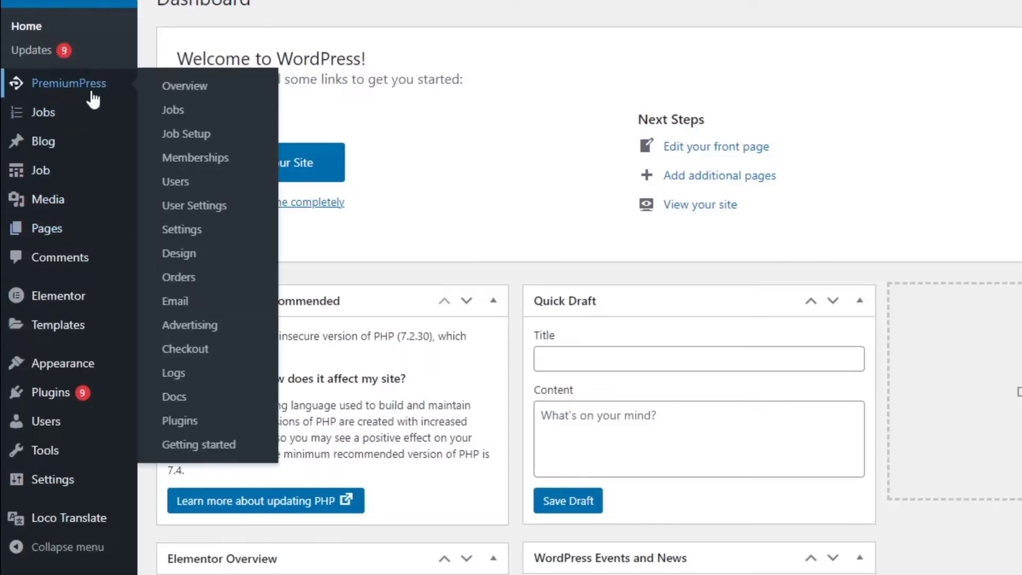
mouse_move(50, 235)
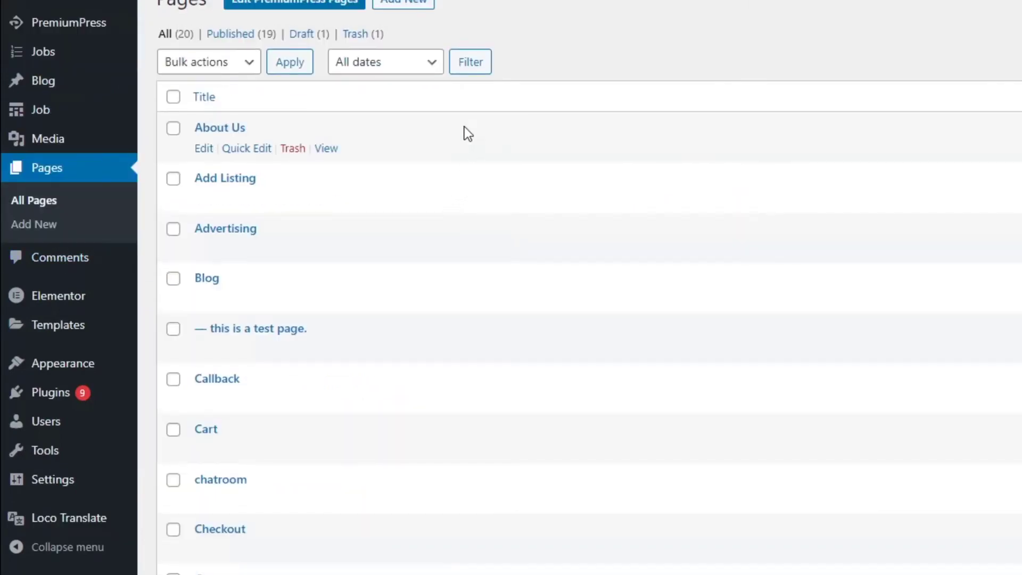
scroll(382, 359, "down", 6)
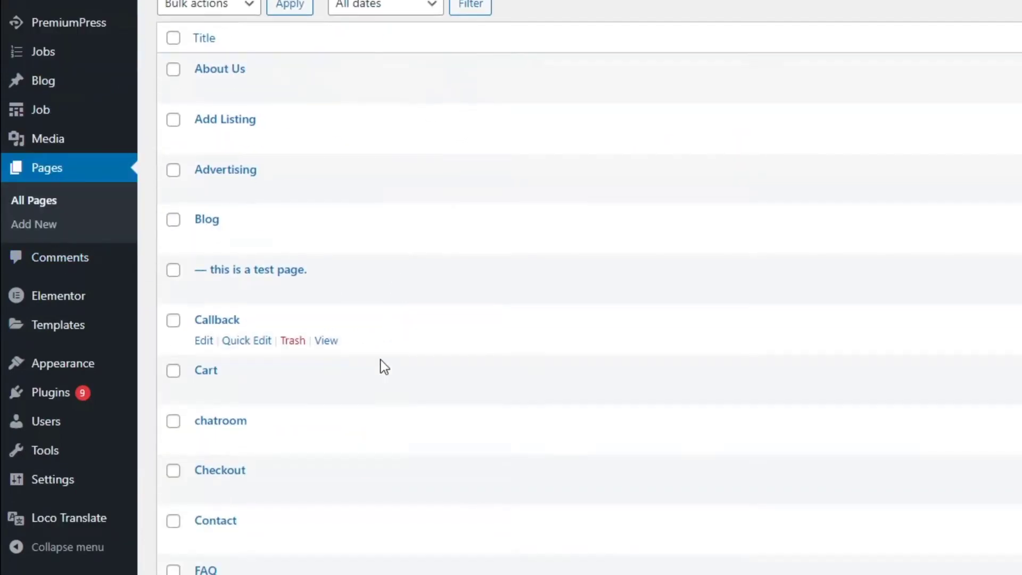
scroll(306, 487, "up", 7)
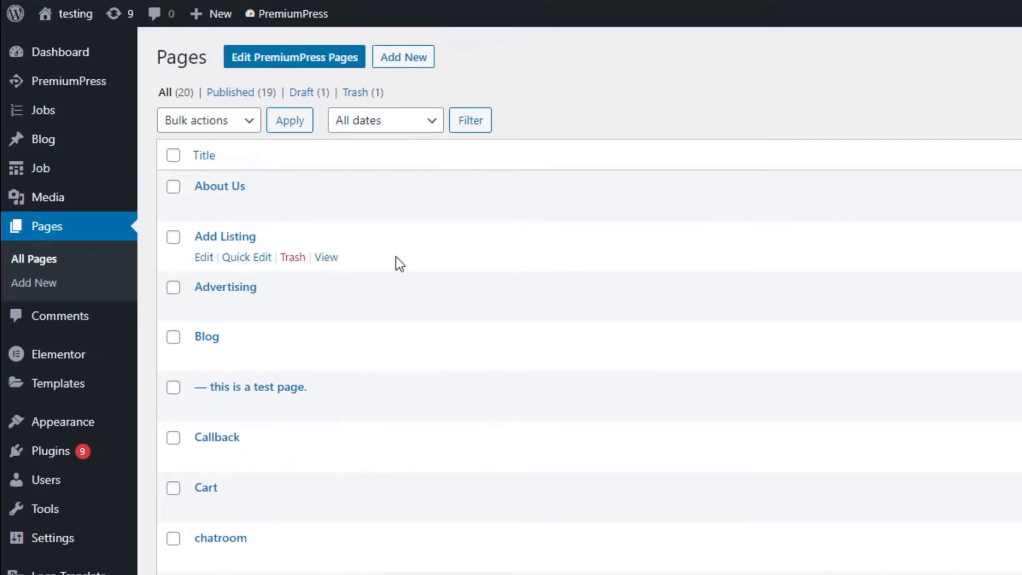
Create a new page titled "my account new".
left_click(406, 59)
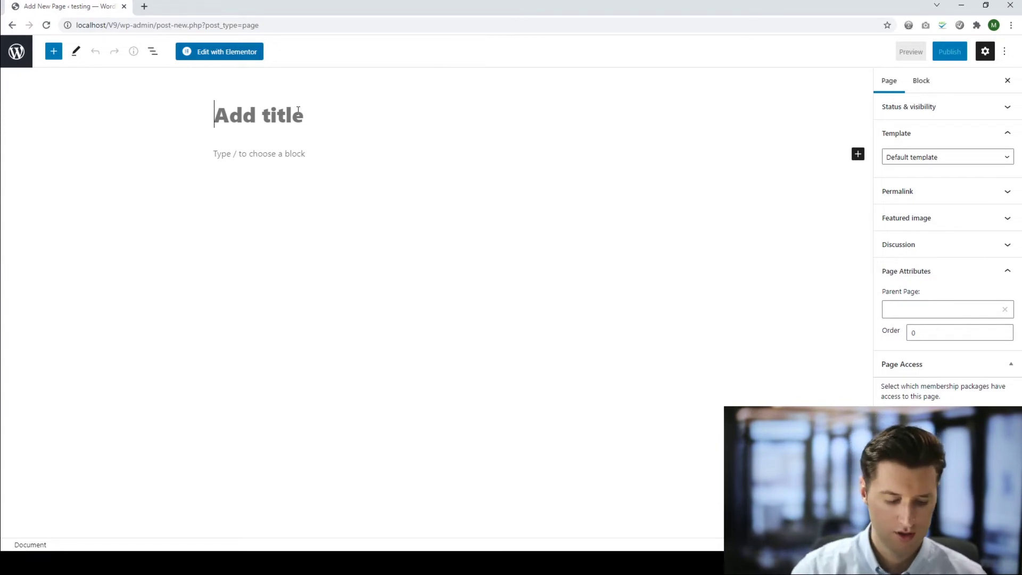
type("my account n")
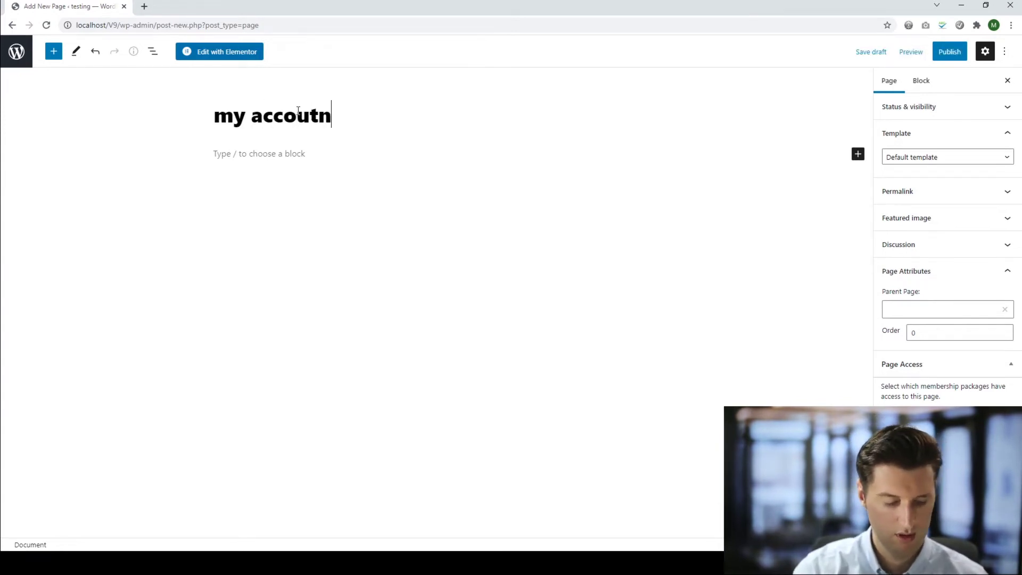
key("BackSpace")
key("BackSpace")
type("nt new")
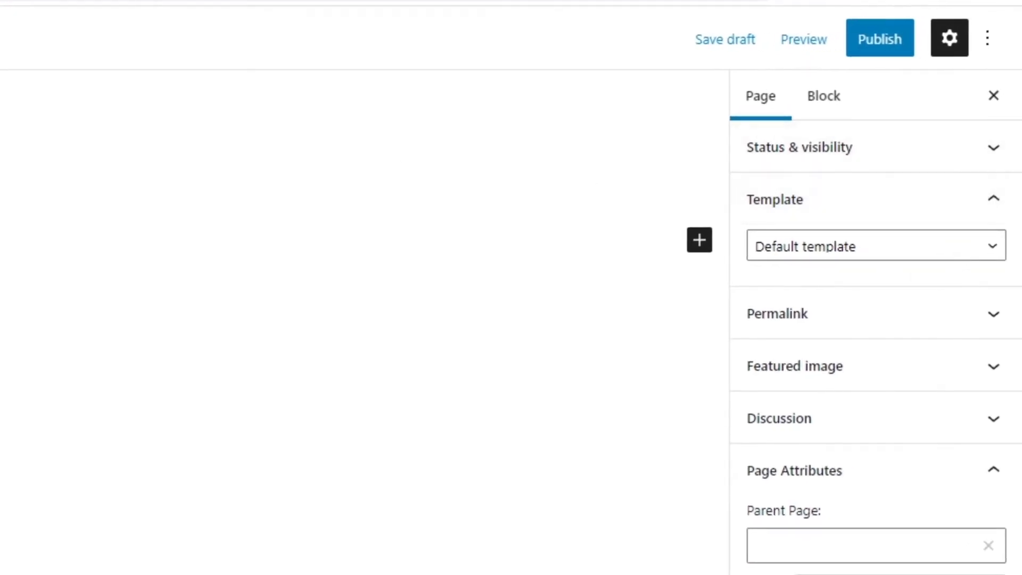
Assign the [PAGE - MY ACCOUNT] template to the new page and publish it.
left_click(881, 252)
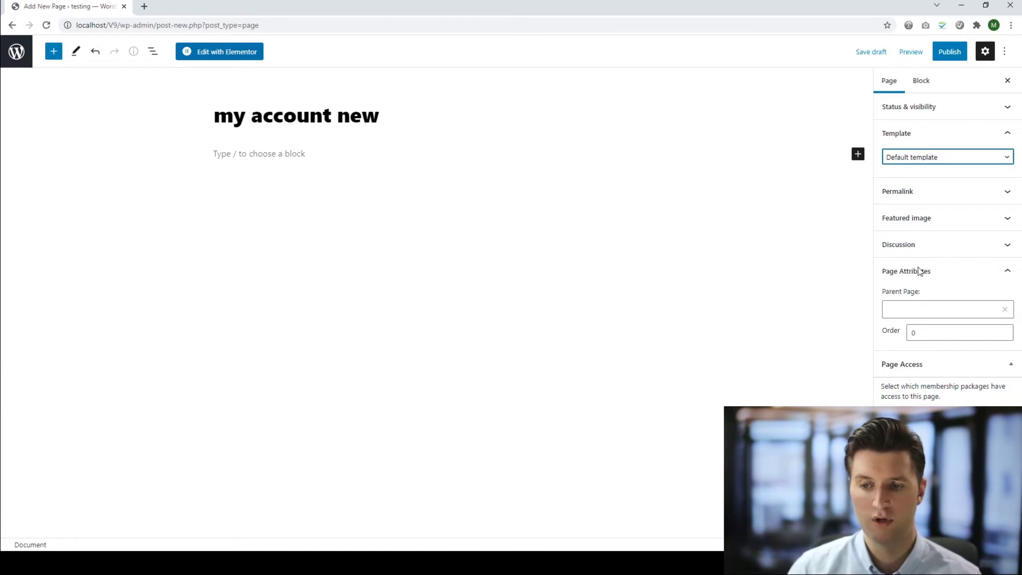
left_click(941, 274)
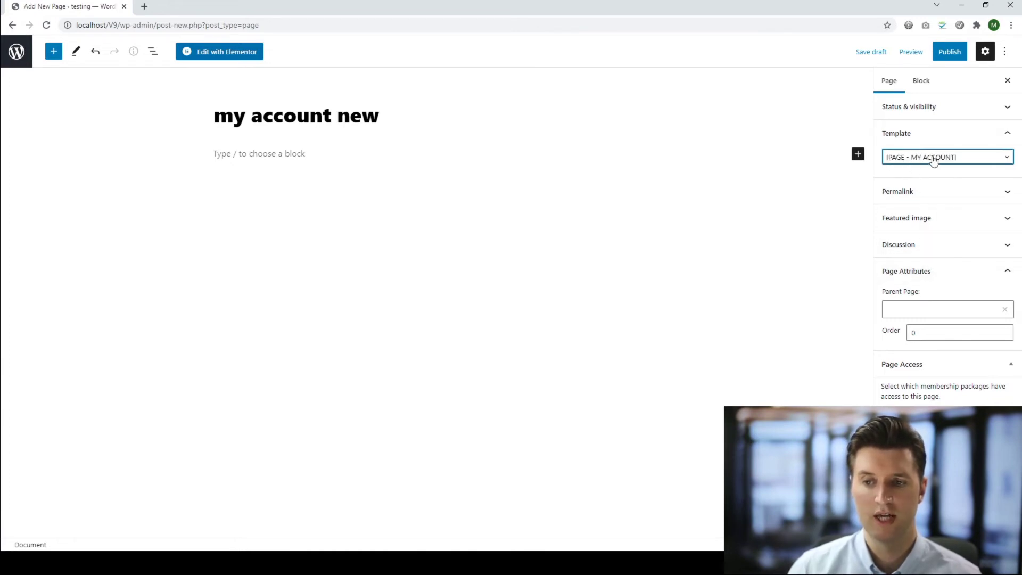
left_click(948, 53)
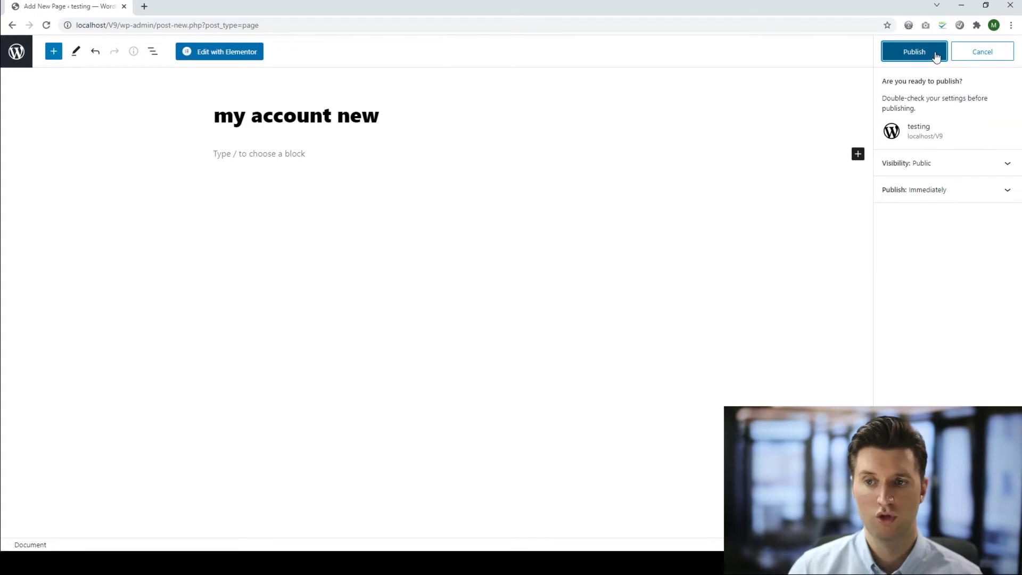
left_click(935, 51)
View the published "my account new" page on the website and look over its content.
left_click(103, 518)
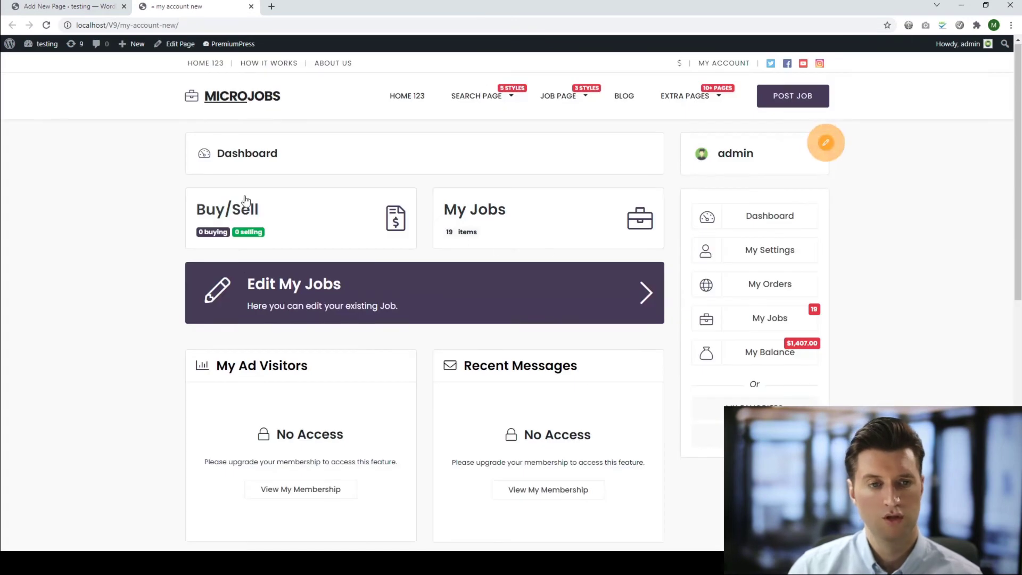
scroll(423, 344, "down", 3)
scroll(423, 344, "up", 3)
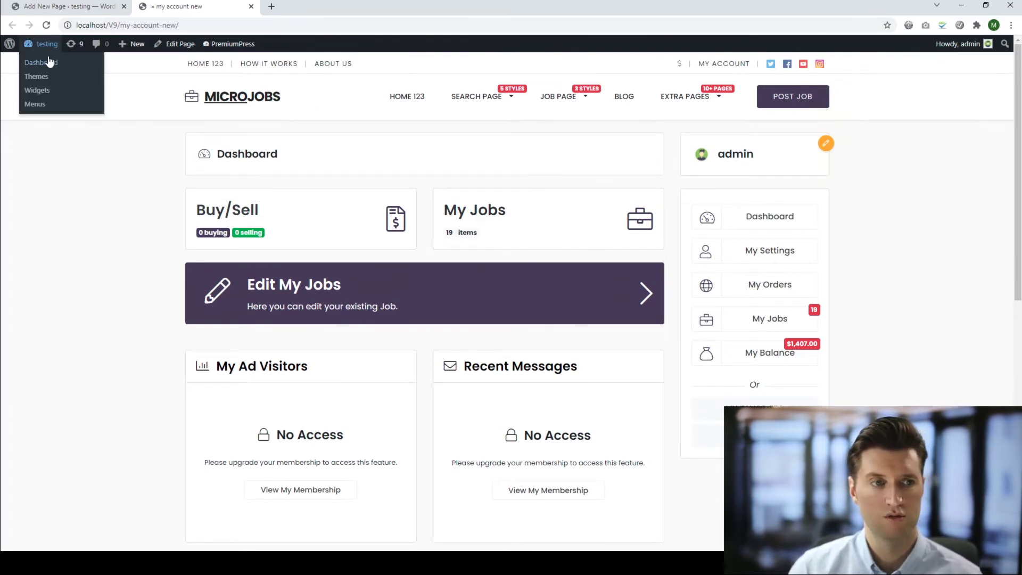
Return to the WordPress admin dashboard and open the Page Links section of the PremiumPress settings.
left_click(51, 63)
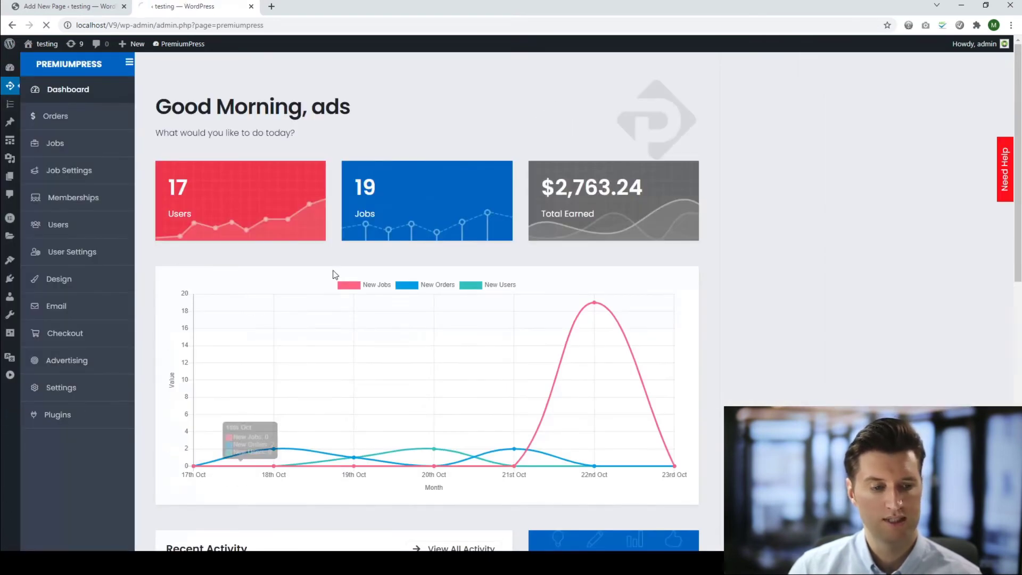
left_click(64, 388)
left_click(564, 124)
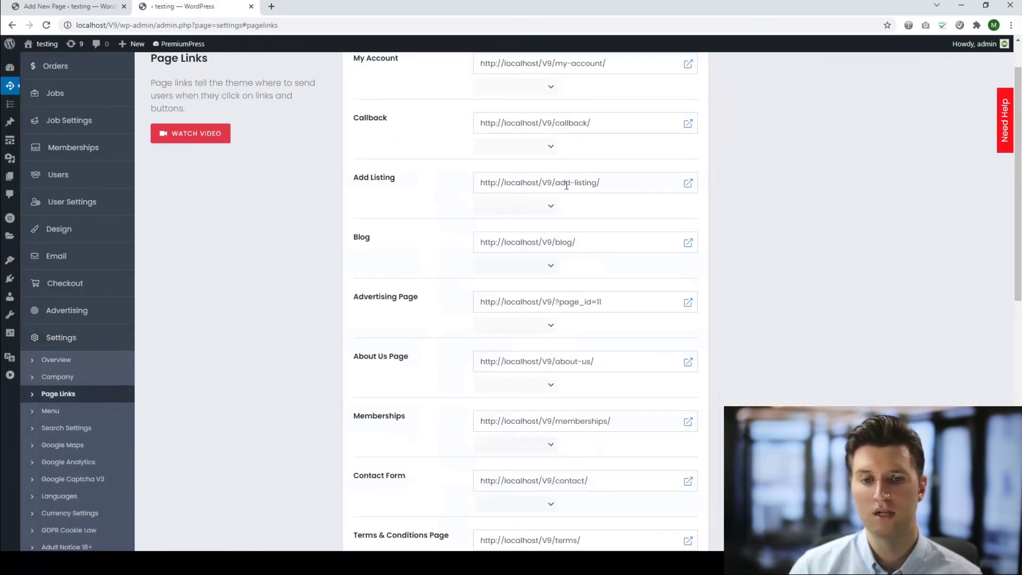
Reassign the My Account page link to the "my account new" page and save the page link settings.
left_click(532, 140)
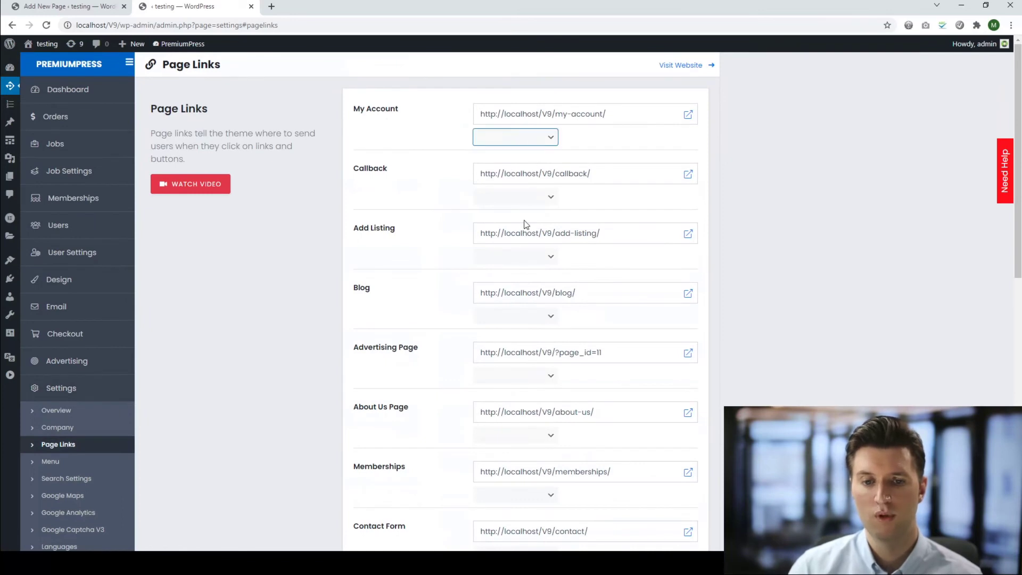
left_click(521, 319)
left_click(758, 171)
scroll(424, 365, "down", 4)
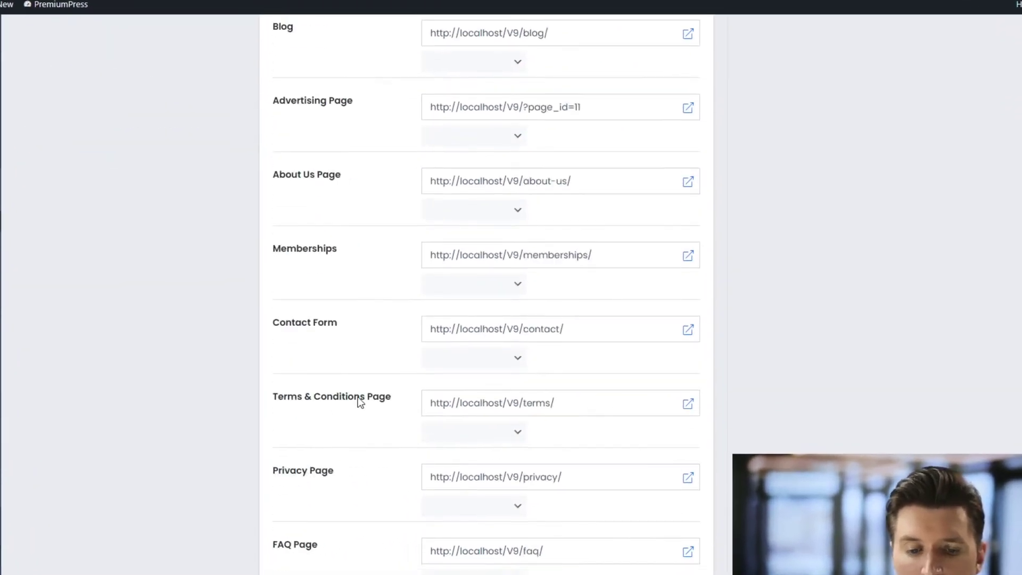
scroll(360, 402, "down", 8)
left_click(506, 520)
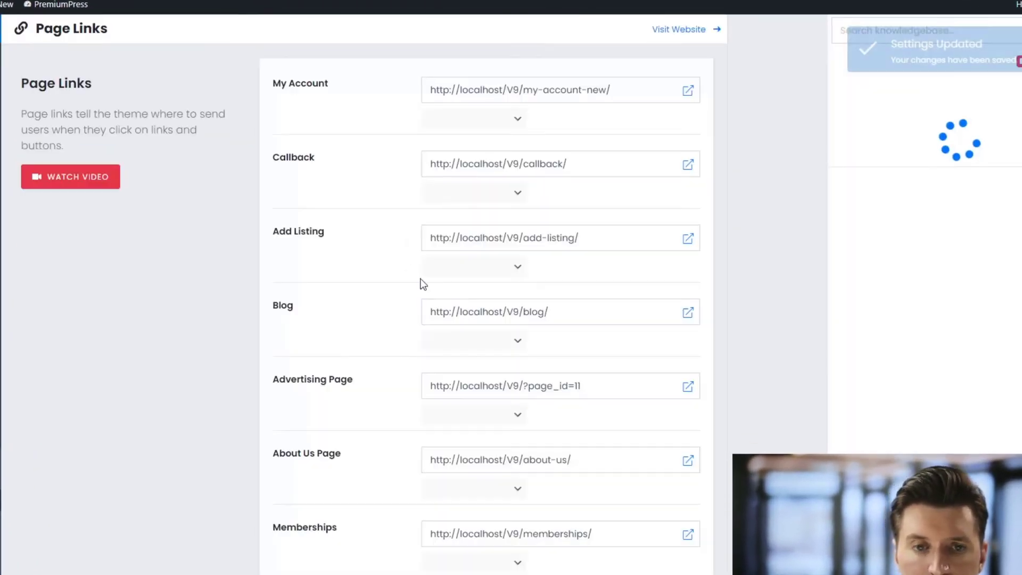
Visit the website and follow its My Account link to check which page address it leads to.
left_click(672, 29)
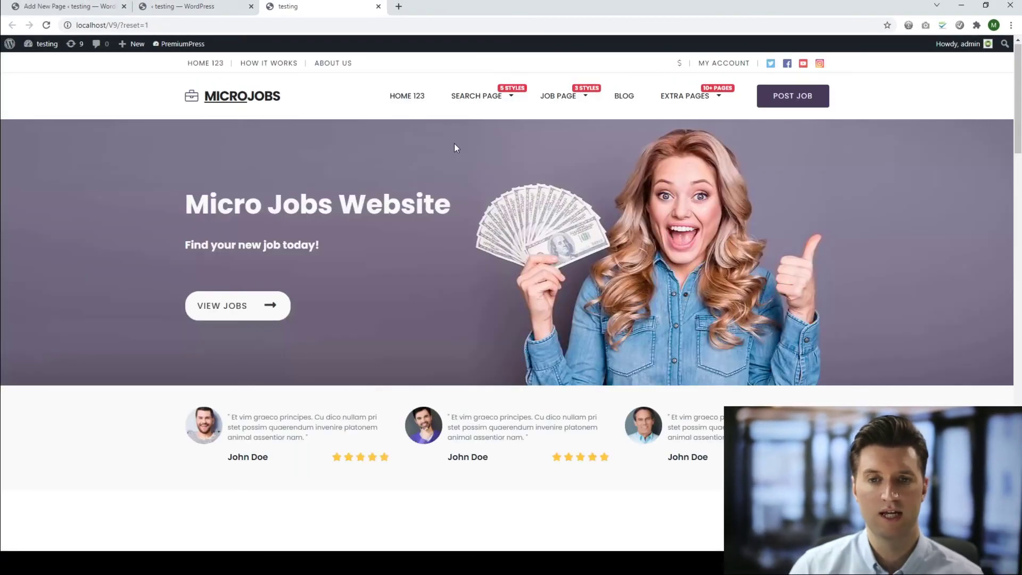
left_click(680, 63)
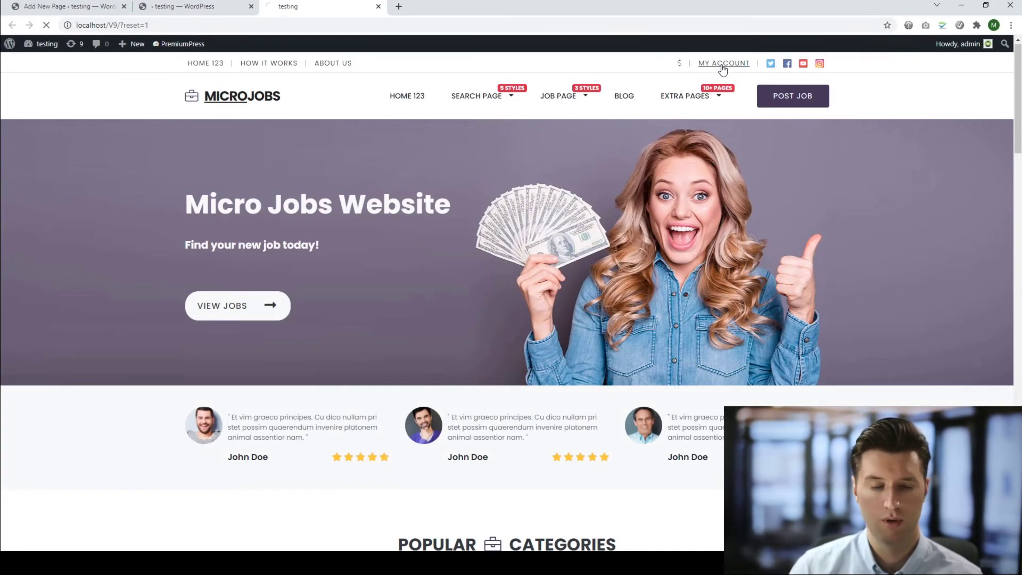
left_click(722, 64)
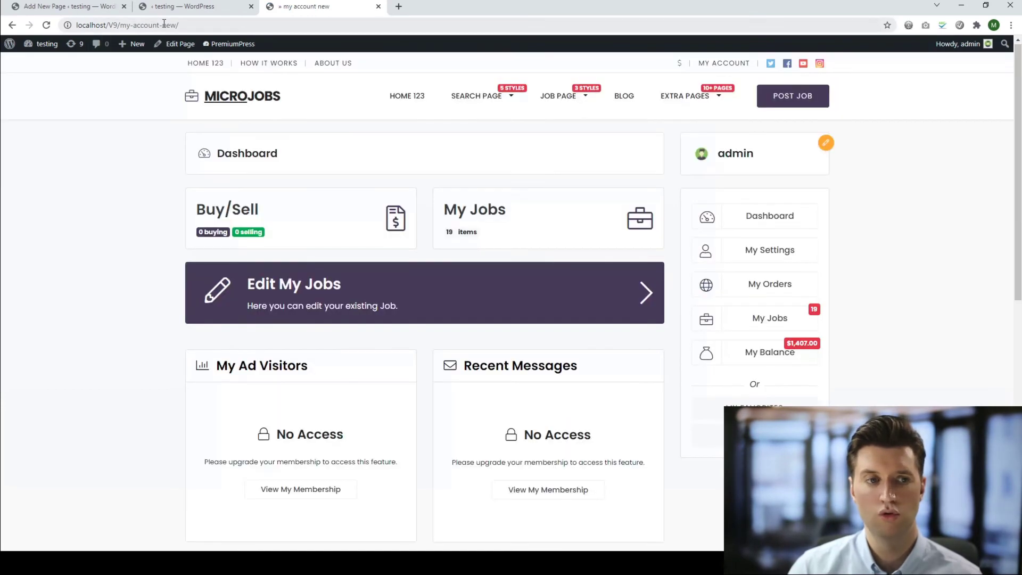
scroll(345, 316, "down", 1)
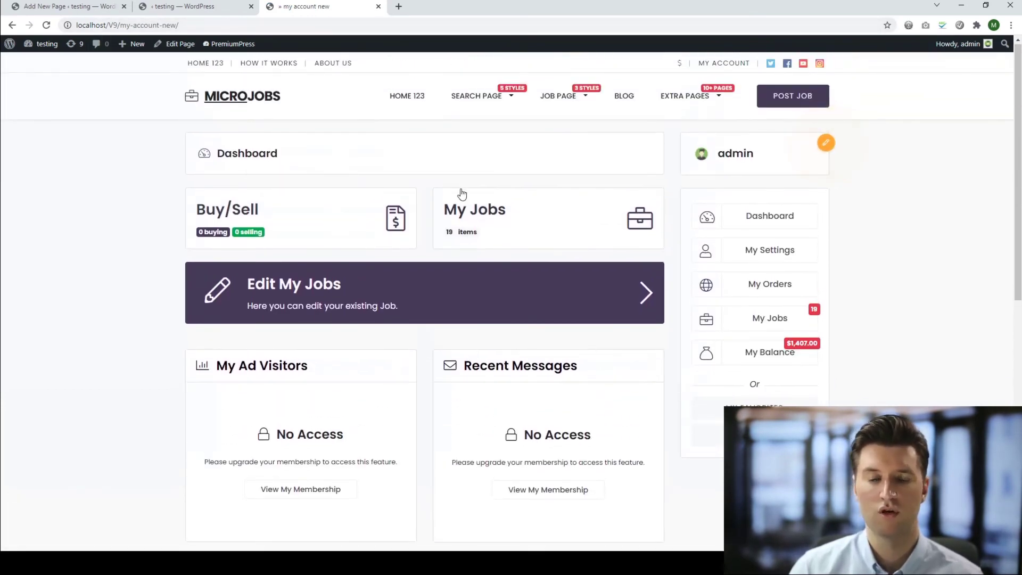